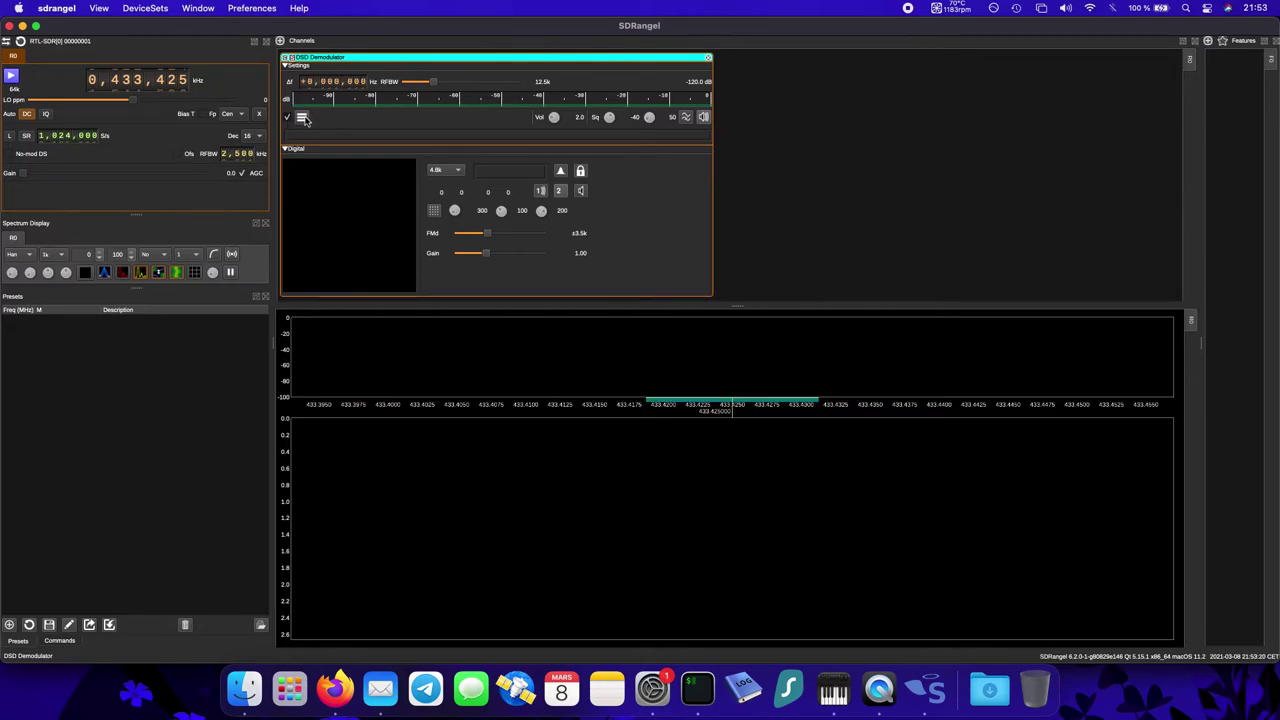
Step: View the DSD Demodulator's status text log and close it
click(303, 118)
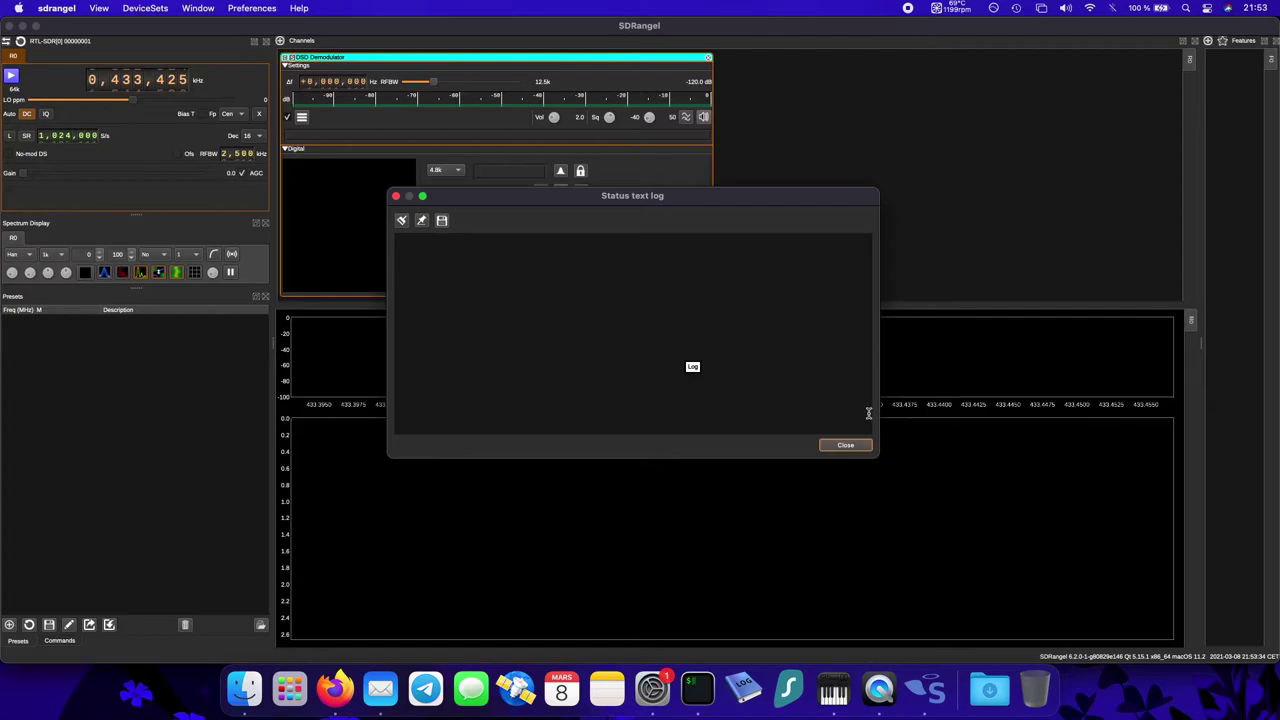
click(846, 446)
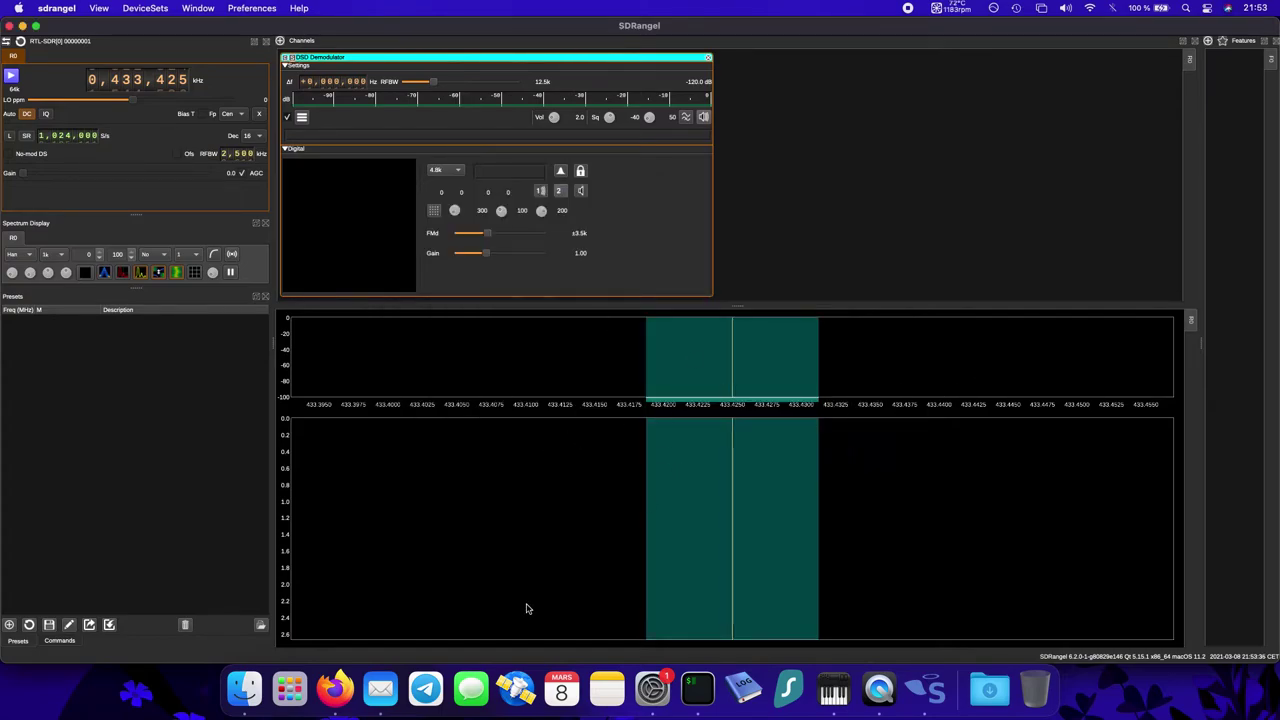
Step: Switch to Firefox and open the DSD demod plugin's readme through the sdrangel wiki's Channel Rx plugins page
click(335, 688)
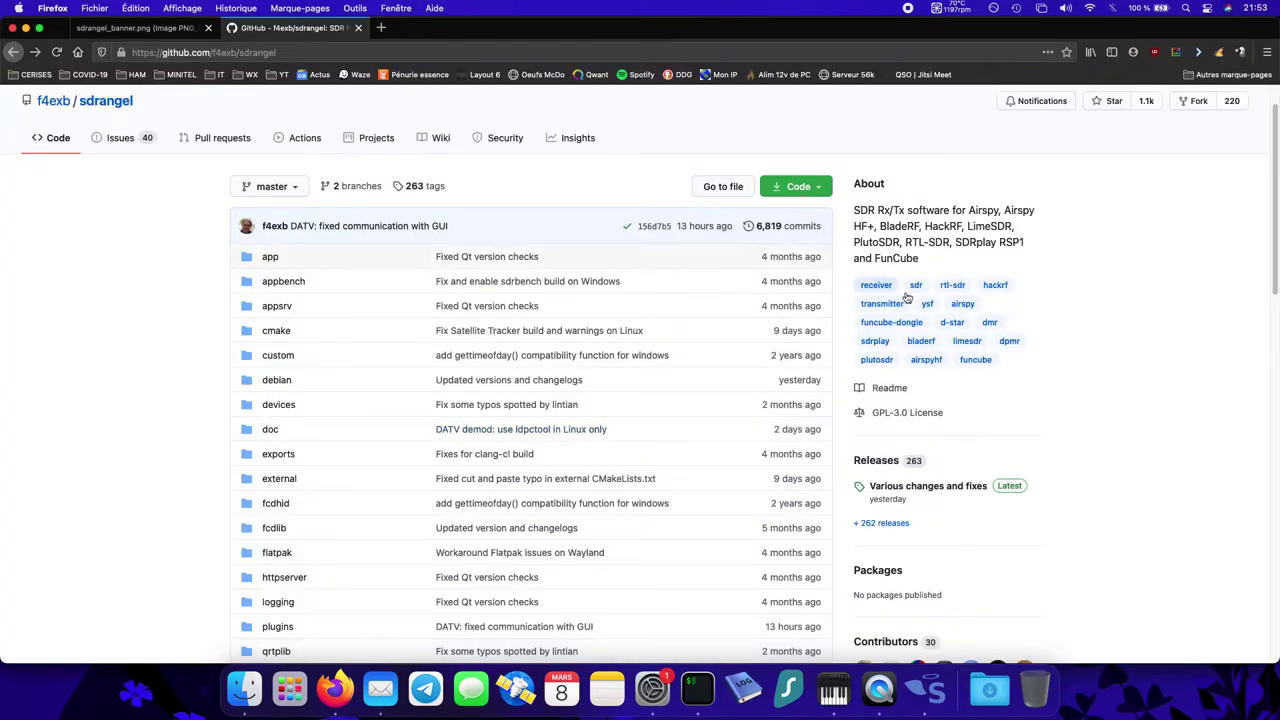
click(442, 140)
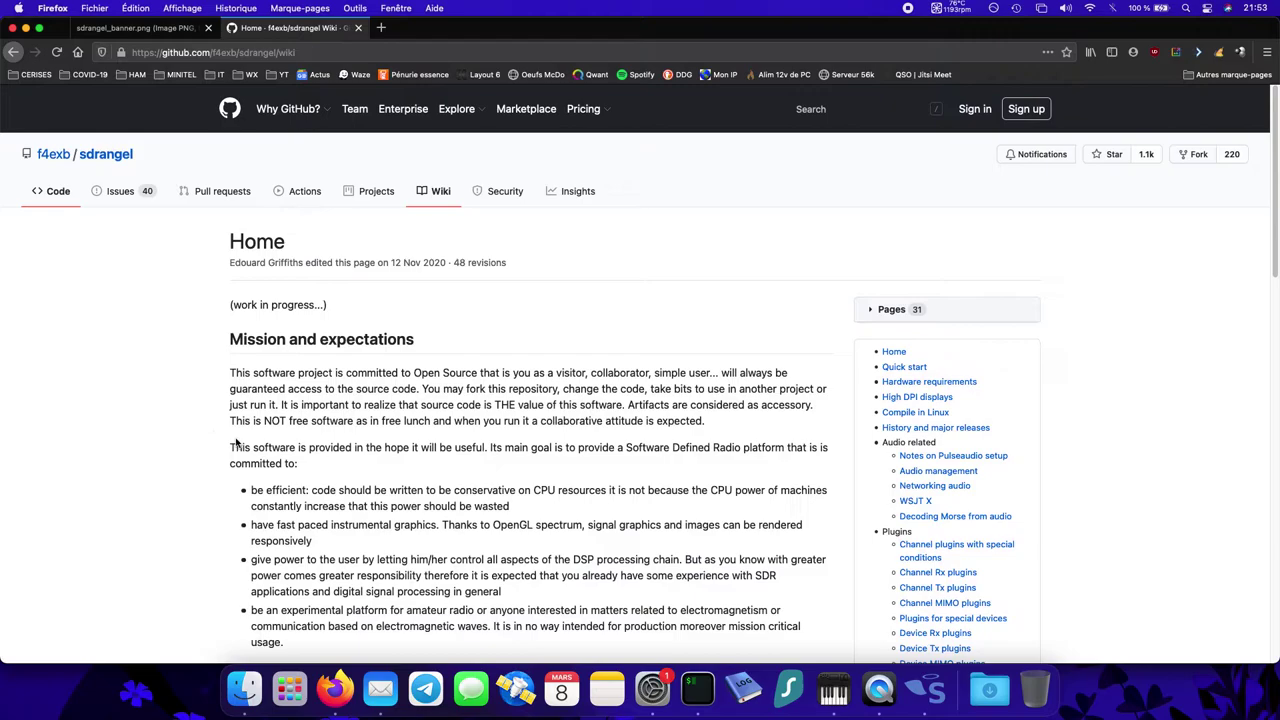
scroll(238, 470, down, 1)
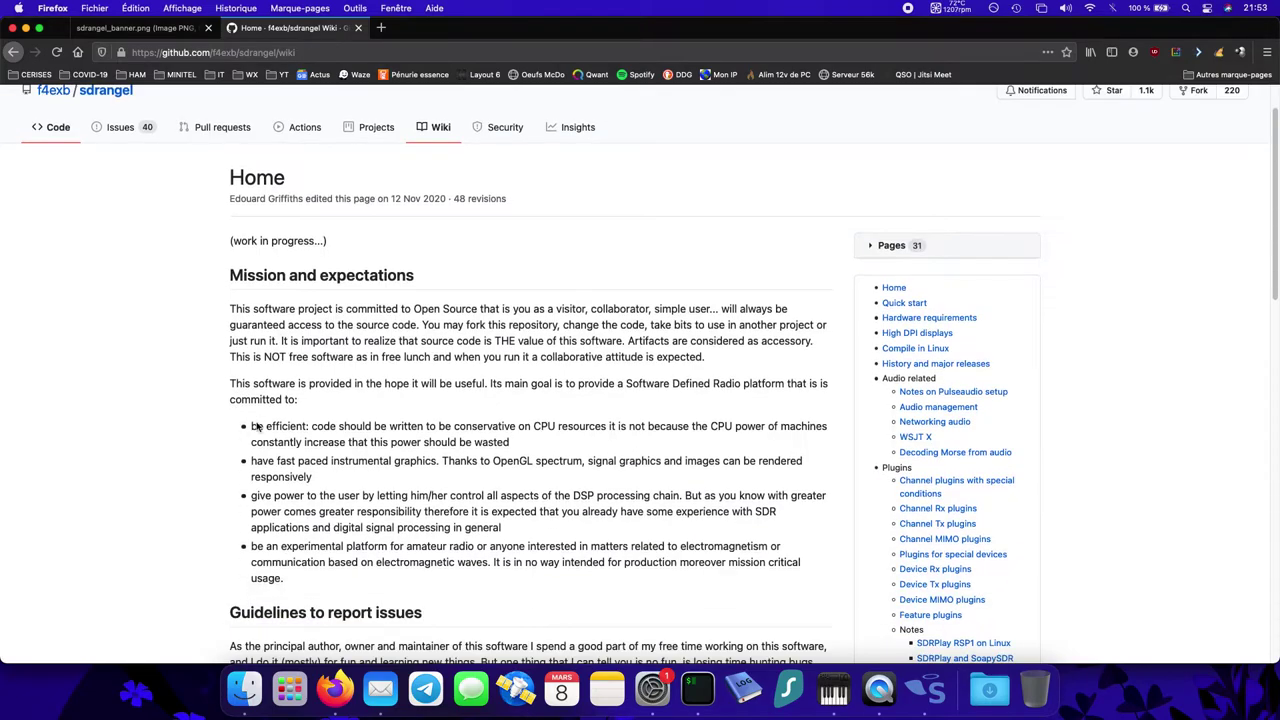
click(926, 509)
scroll(314, 400, down, 3)
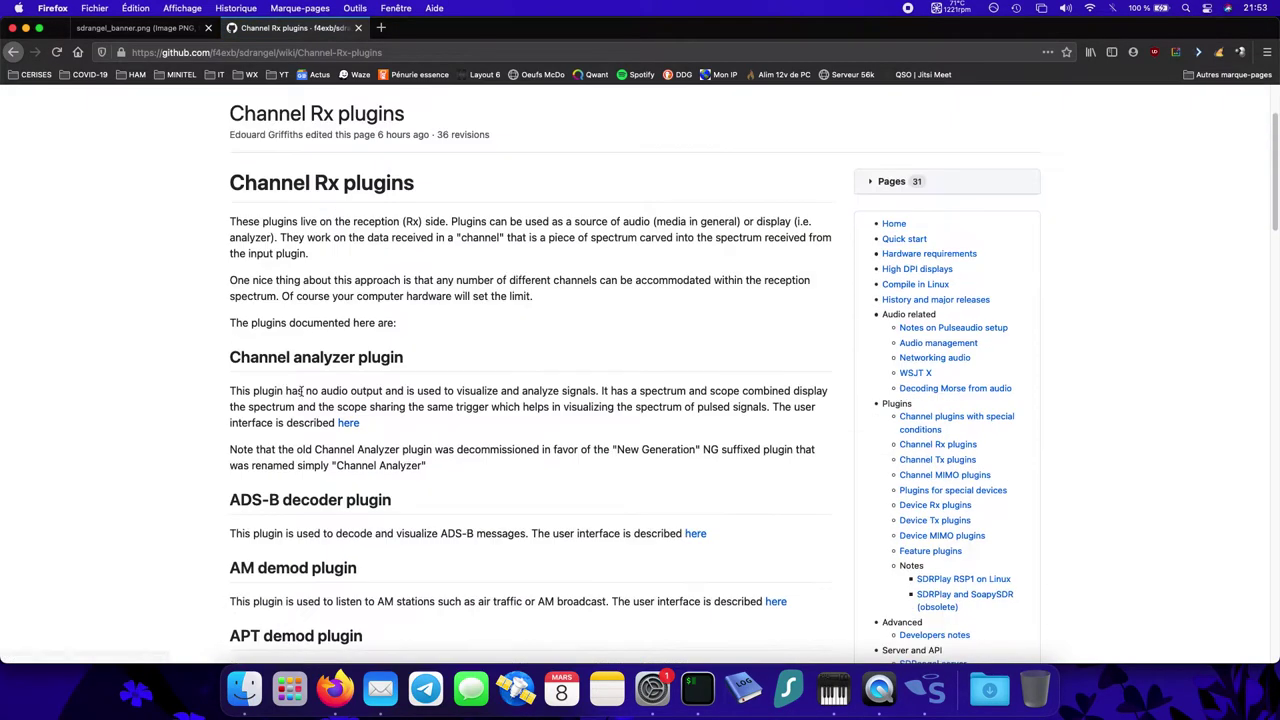
scroll(262, 358, down, 10)
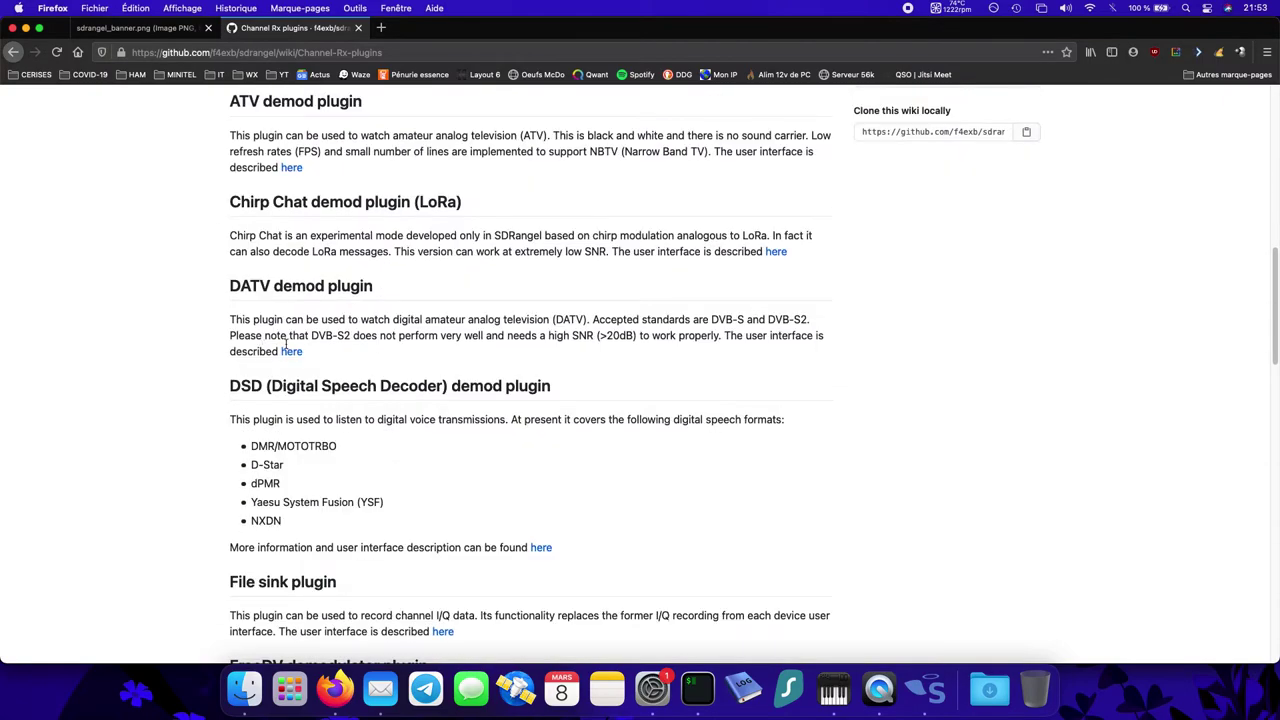
click(540, 549)
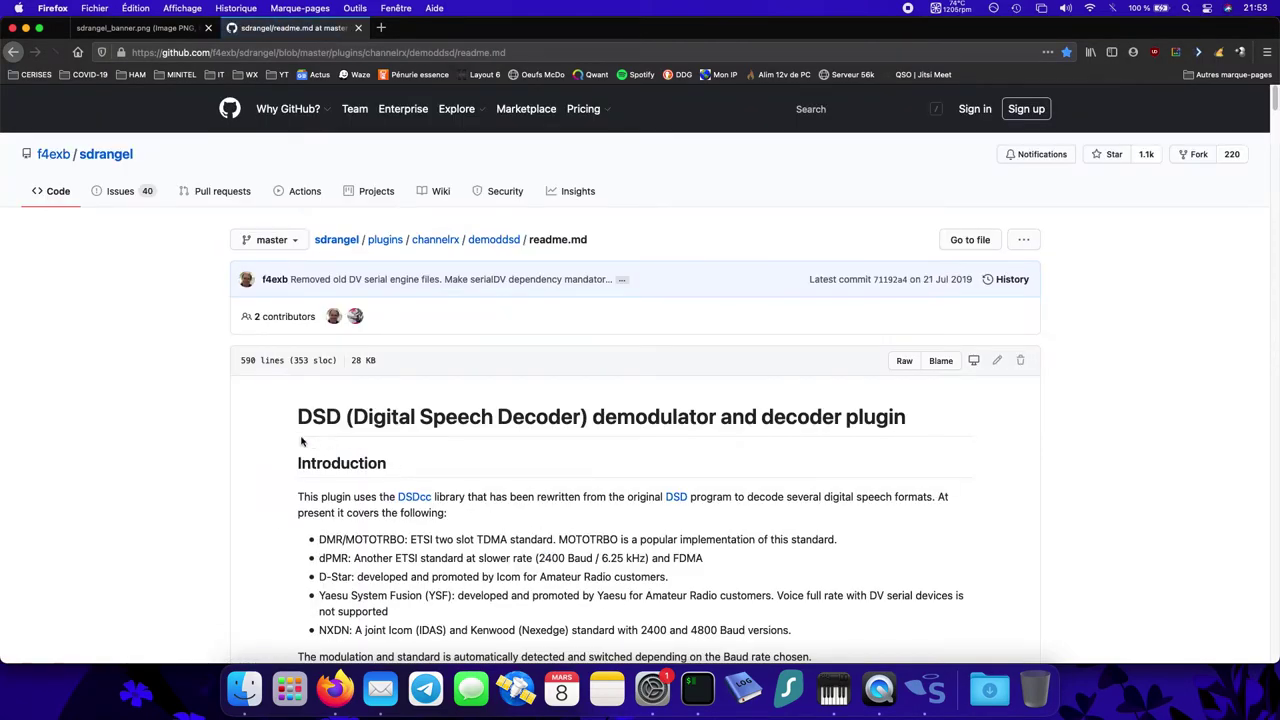
Step: Read through the DSD plugin readme, from the introduction and interface description to the FM deviation and gain sections
scroll(300, 443, down, 5)
scroll(290, 375, down, 15)
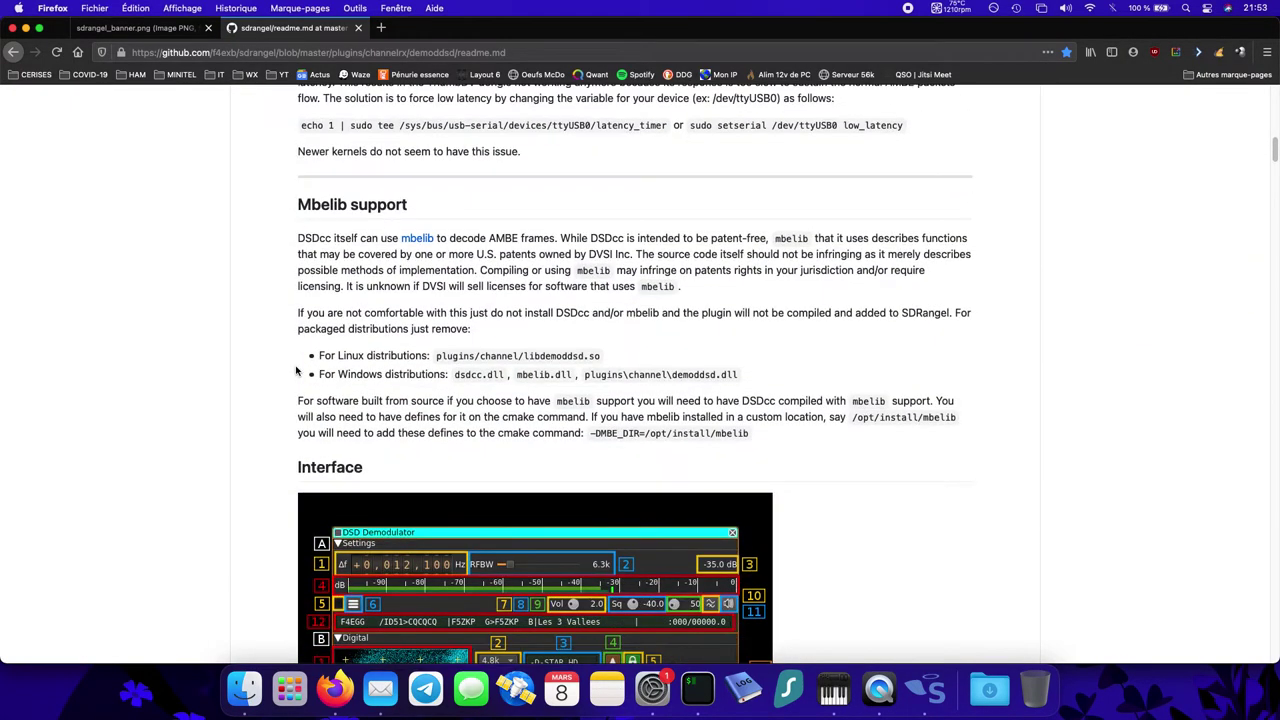
scroll(296, 371, down, 10)
scroll(296, 371, down, 20)
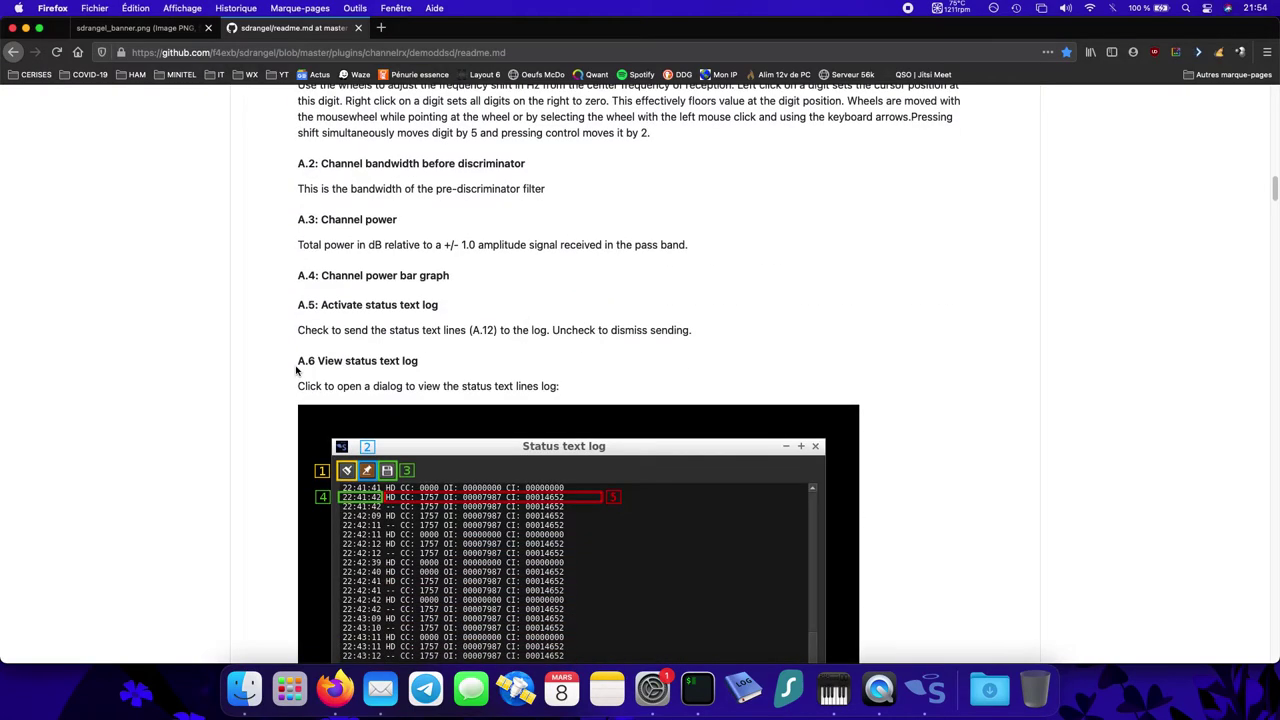
scroll(296, 371, down, 16)
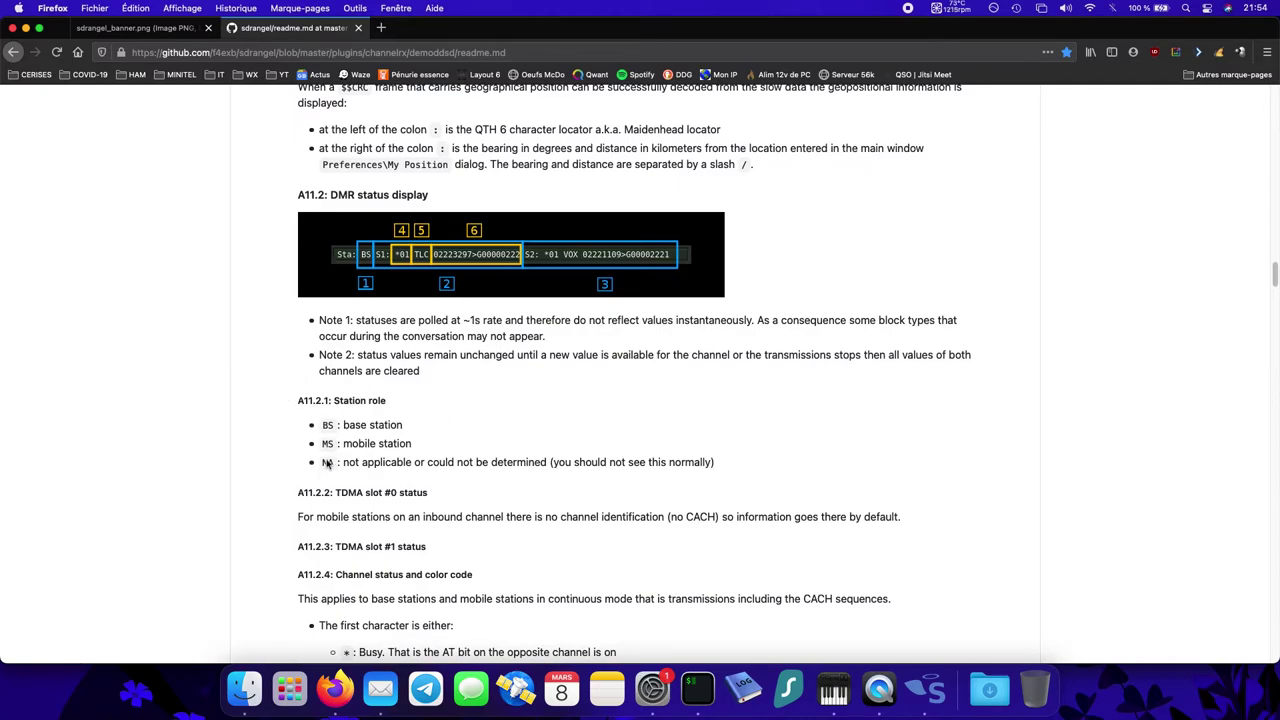
scroll(313, 464, down, 4)
scroll(214, 414, down, 20)
scroll(640, 370, down, 10)
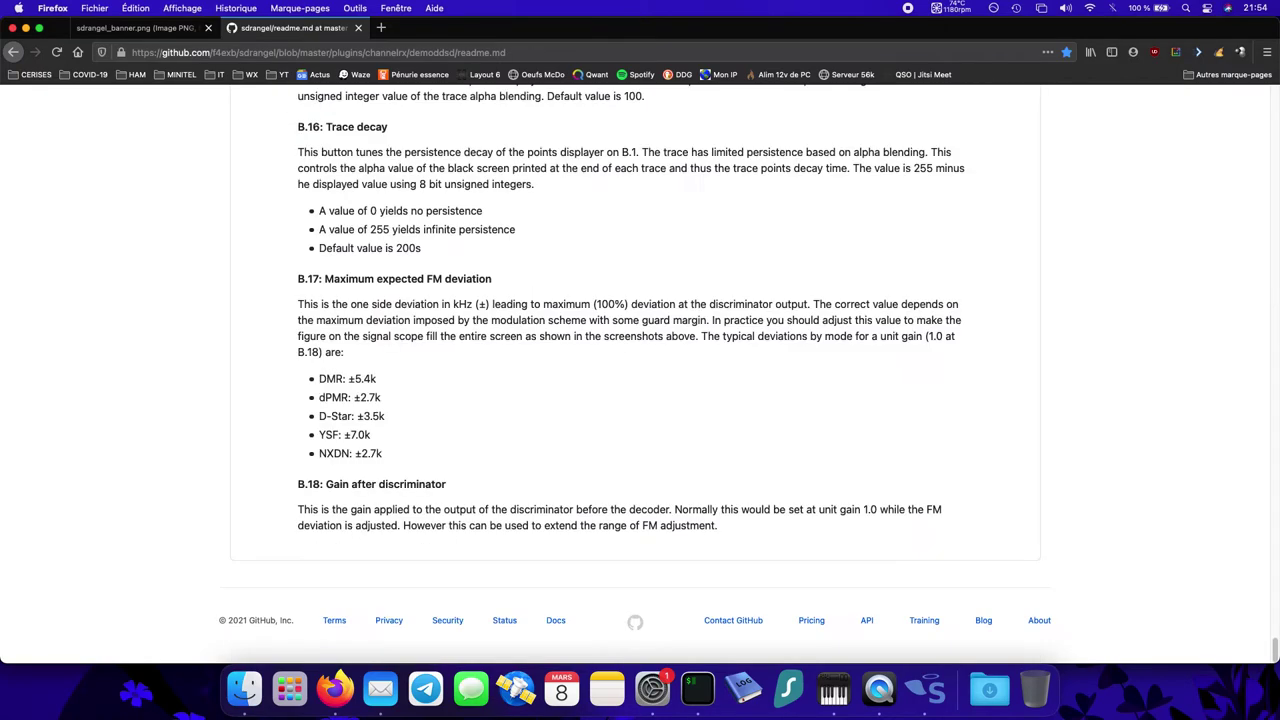
Step: Switch back to SDRangel and raise the DSD Demodulator's audio volume to 10.0
click(930, 690)
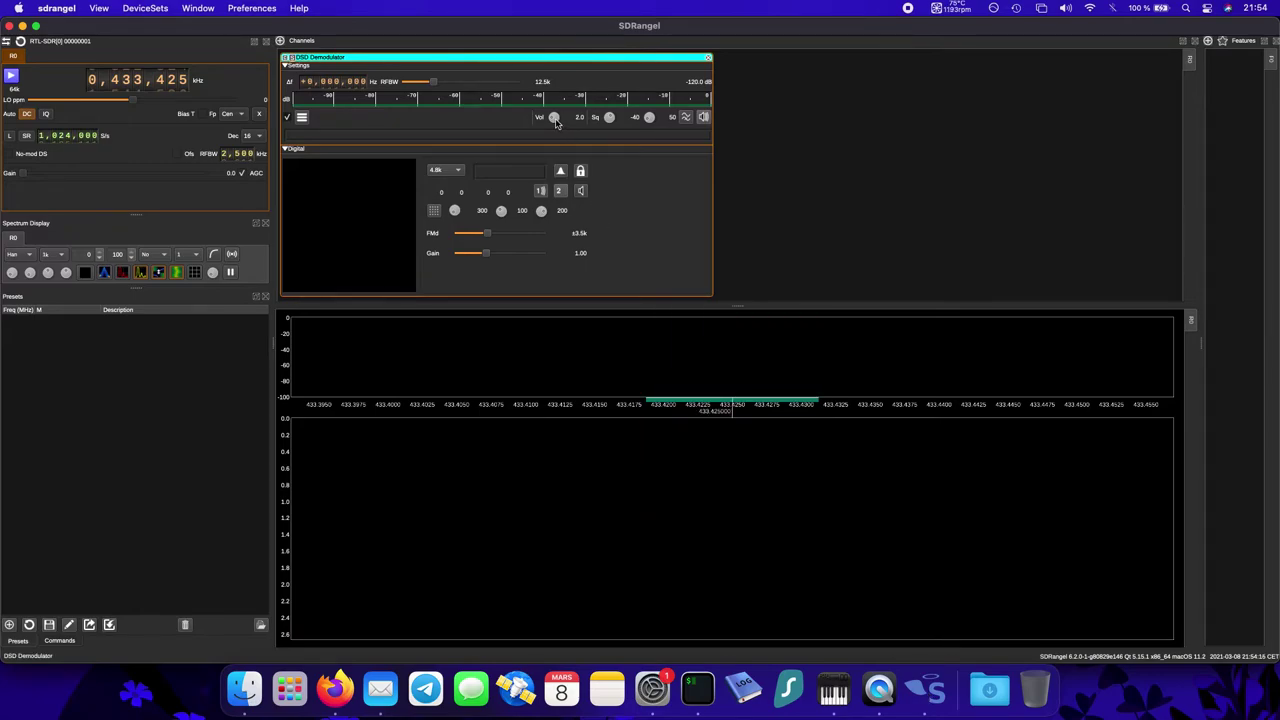
scroll(556, 121, up, 5)
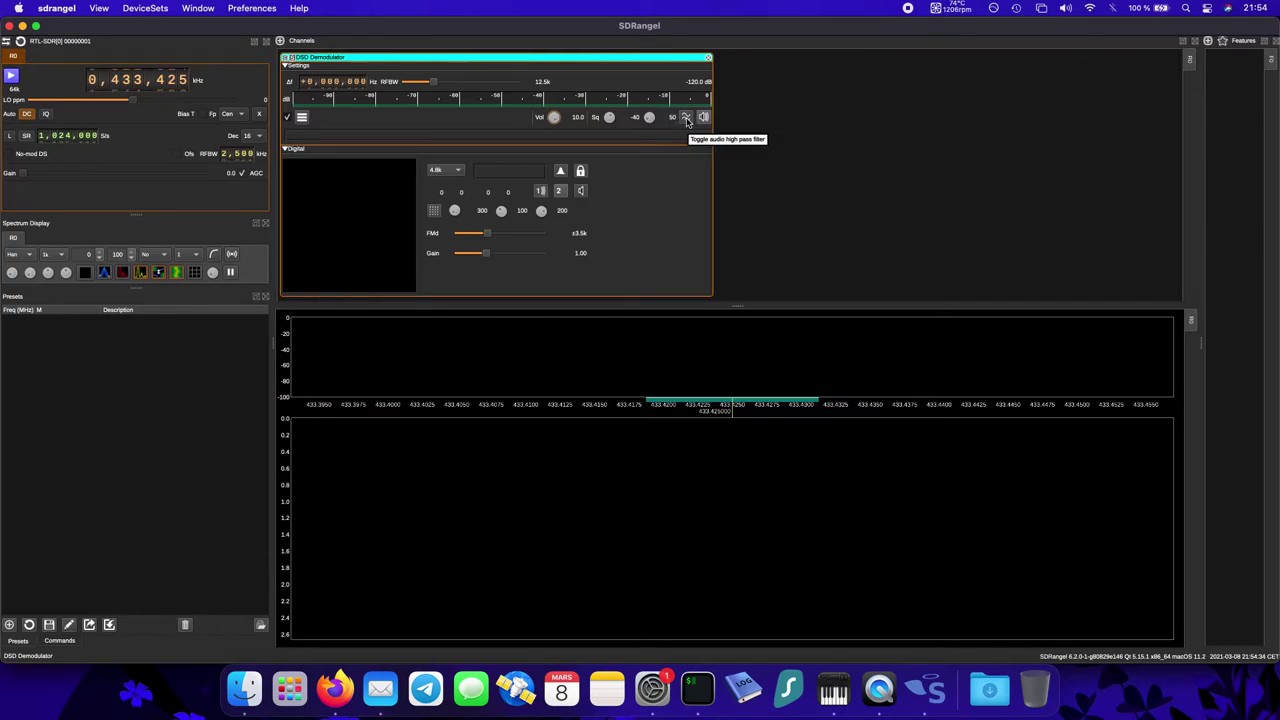
Step: Keep the DSD Demodulator's baud rate at 4.8k and enable slot 2
click(452, 174)
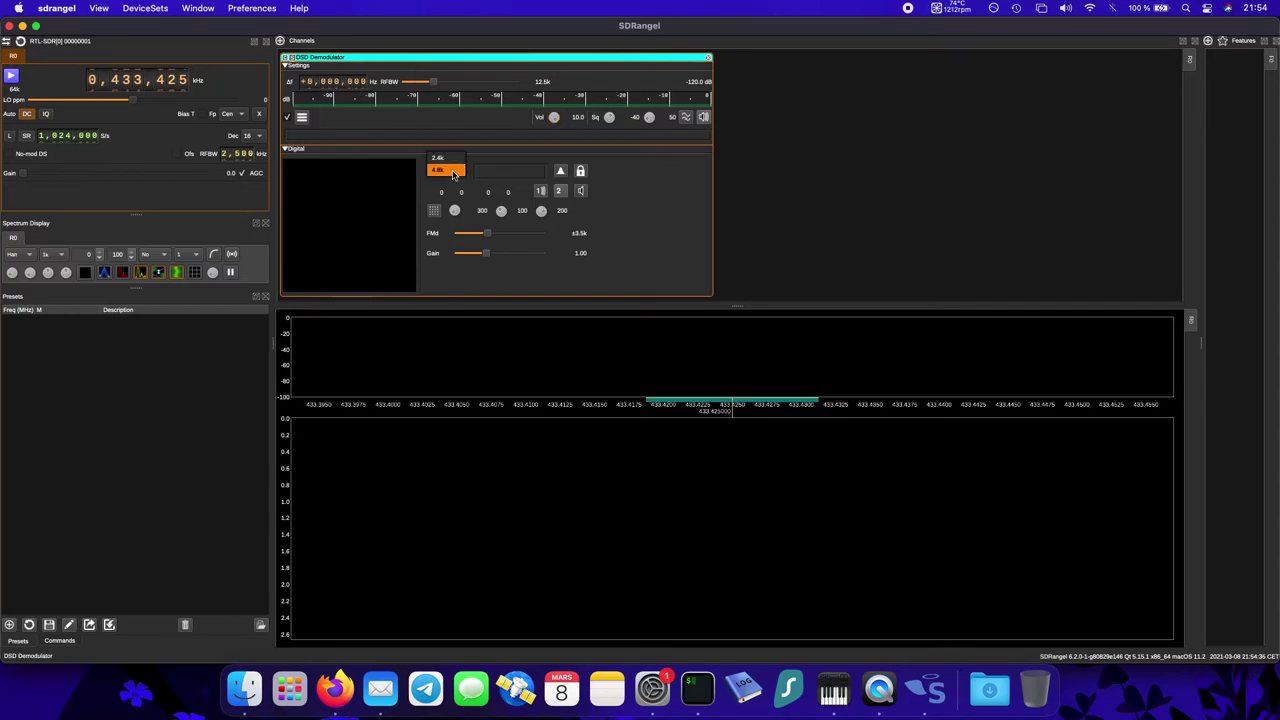
click(452, 171)
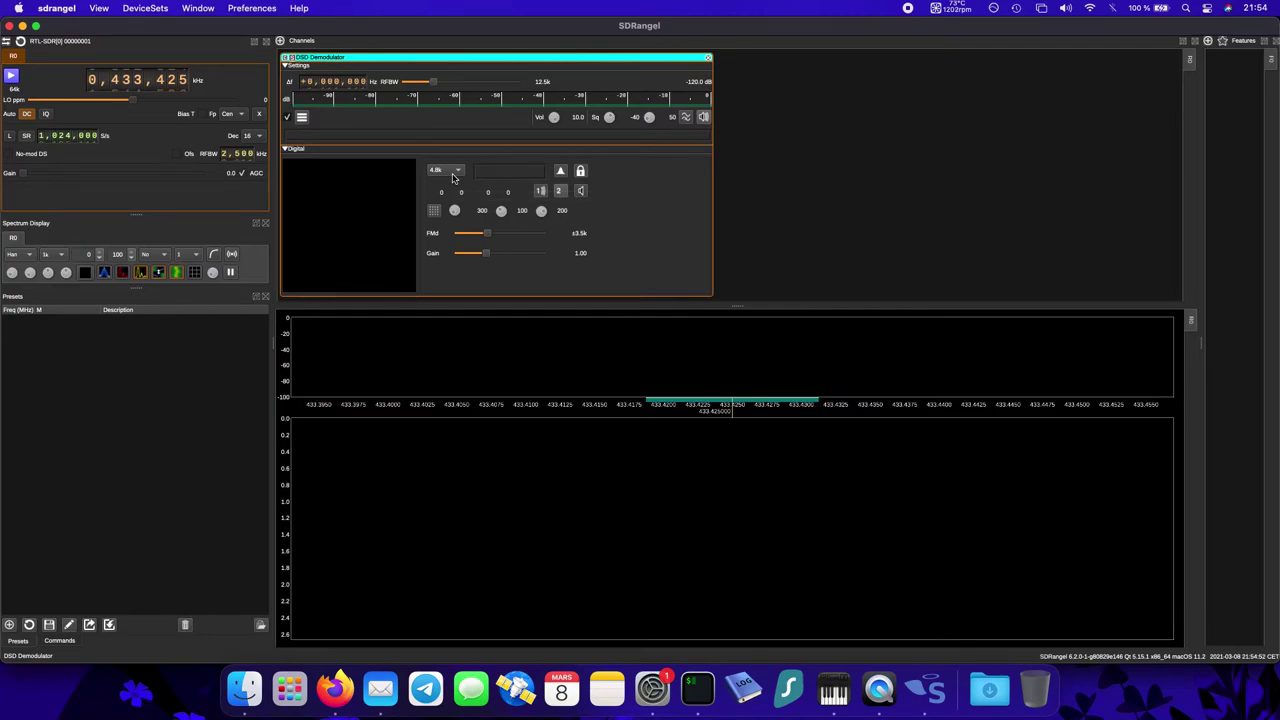
click(565, 195)
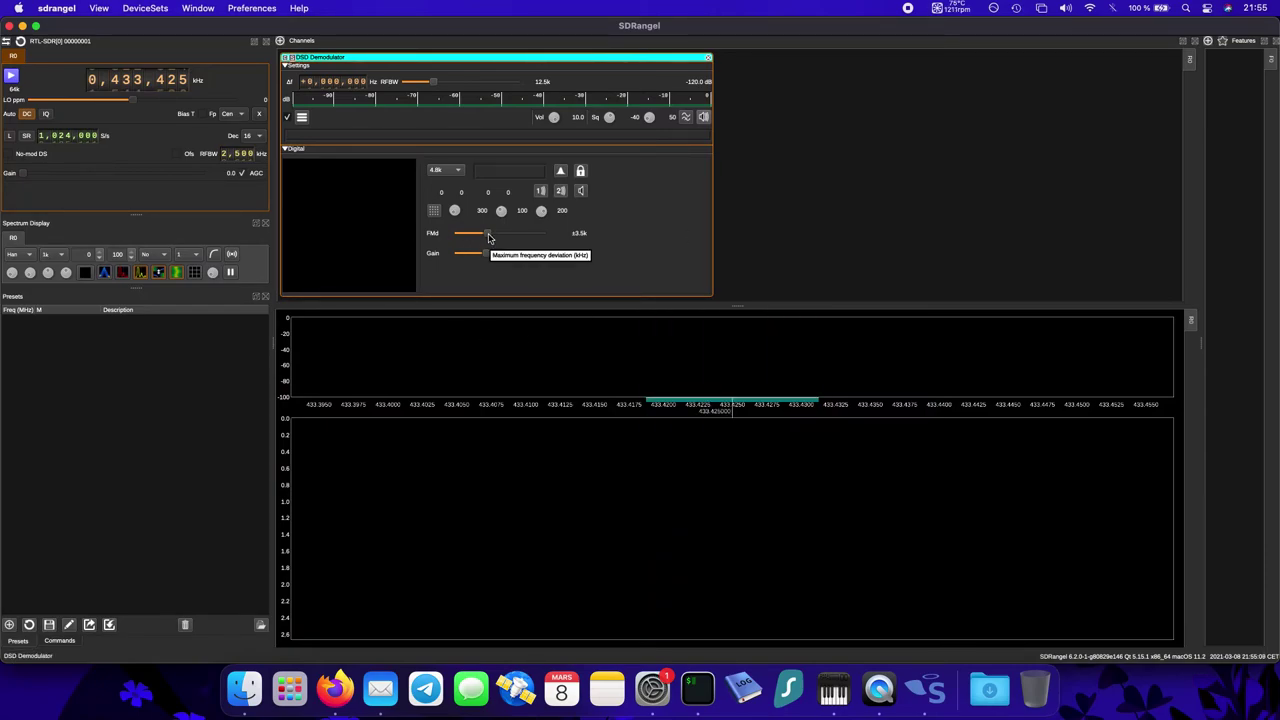
Step: Switch to Firefox and highlight the list of typical FM deviations by mode in section B.17 of the readme
click(335, 688)
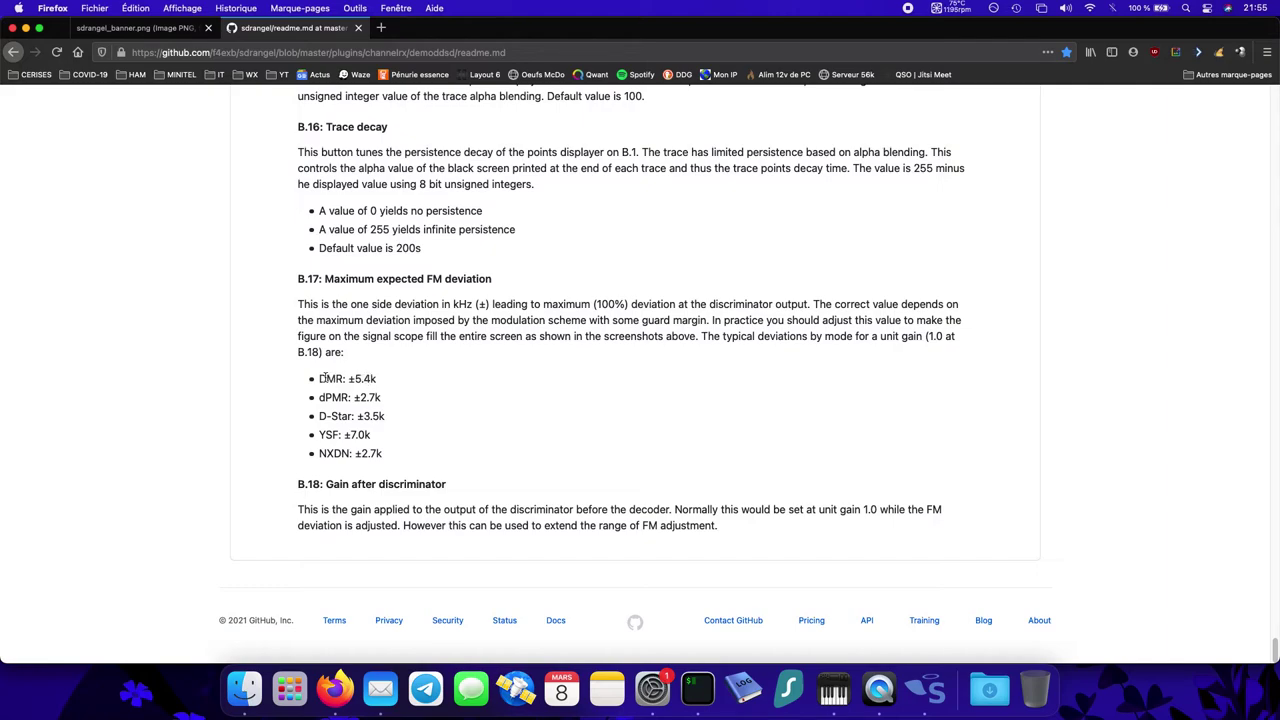
drag(321, 376, 389, 449)
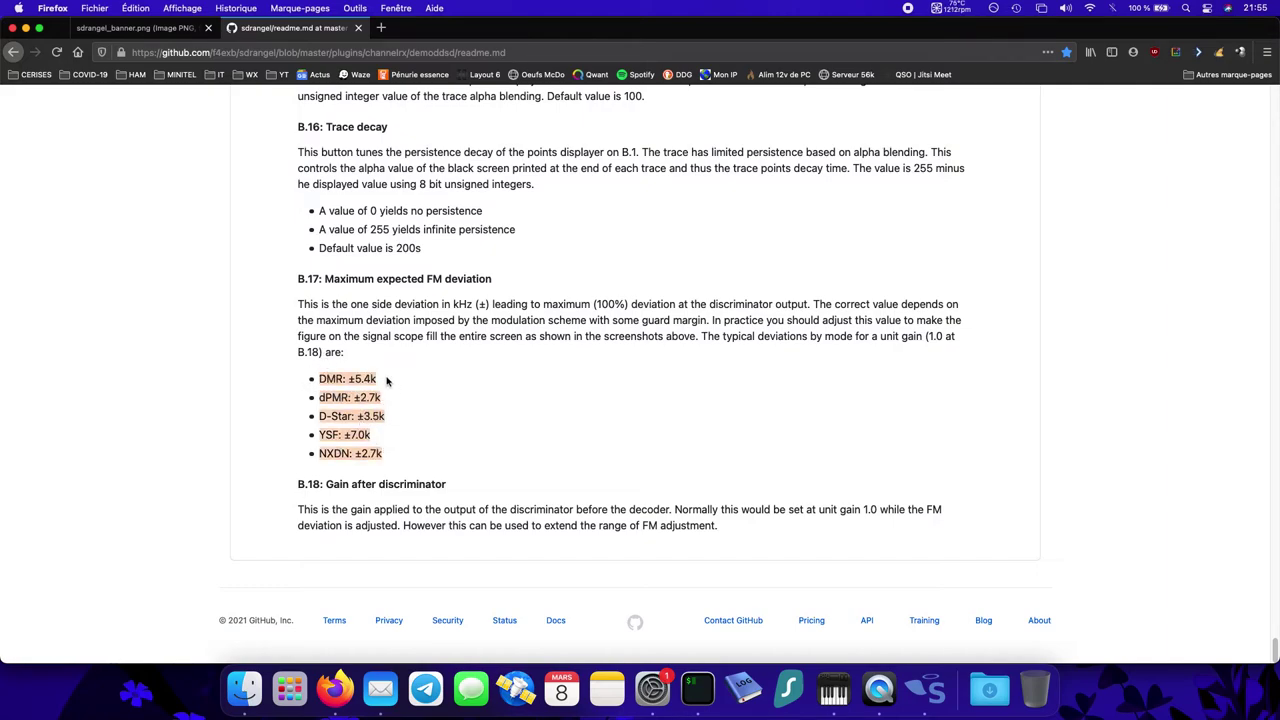
click(492, 412)
Step: Return to SDRangel, set the DSD Demodulator's maximum frequency deviation to ±5.4k, and start reception on the RTL-SDR
click(932, 698)
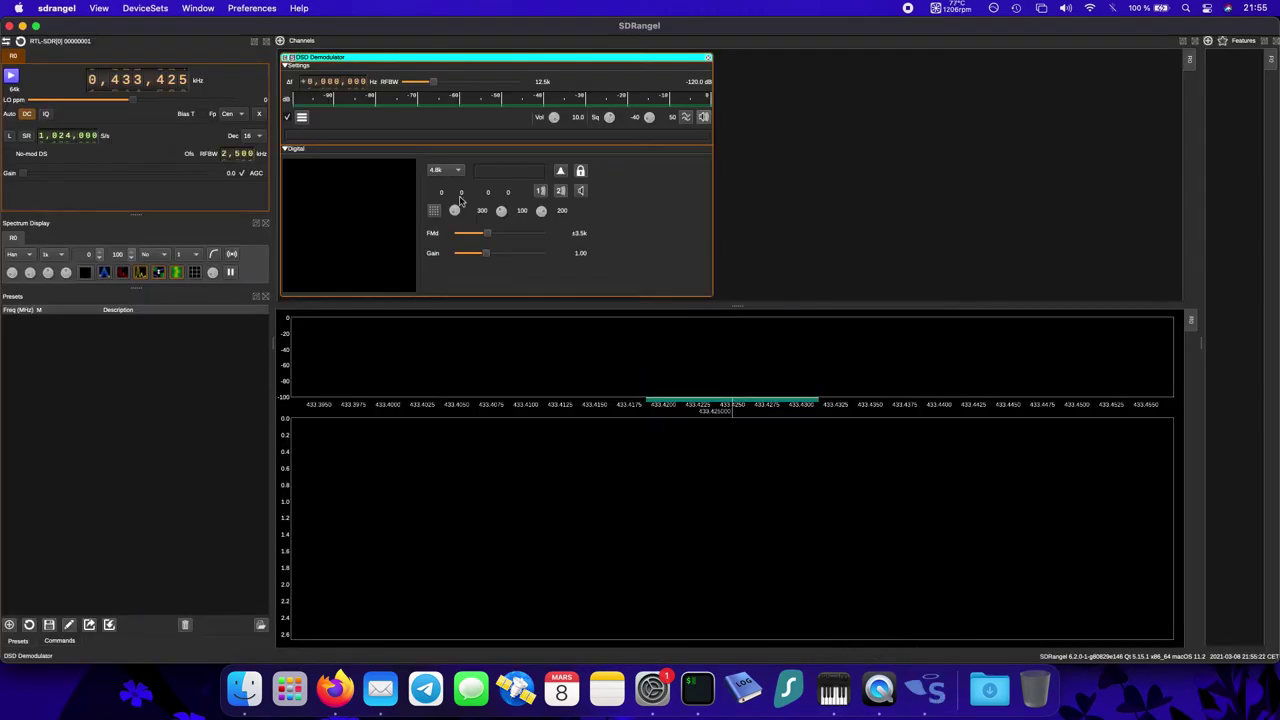
scroll(487, 237, up, 3)
click(11, 76)
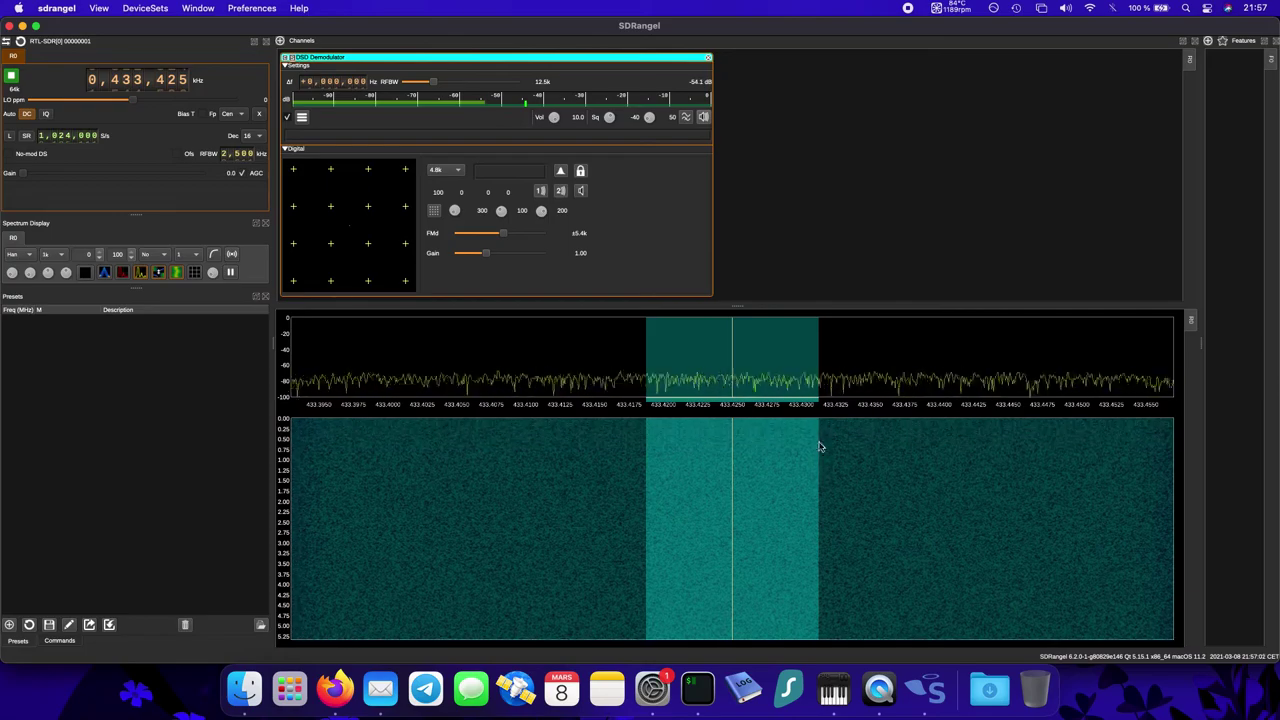
Step: Examine the 21:56:45 entry in the status text log, highlighting its VOX type, source and destination IDs and slot 2 value, and close the log
click(301, 118)
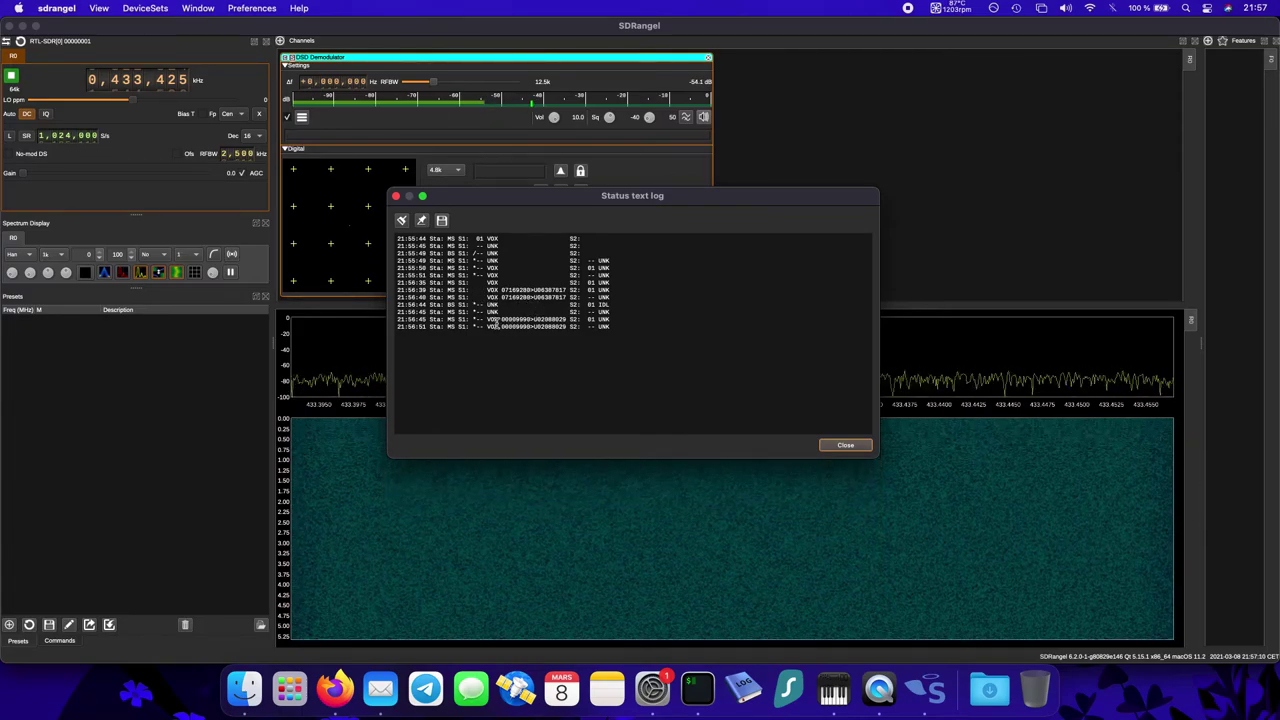
double_click(493, 320)
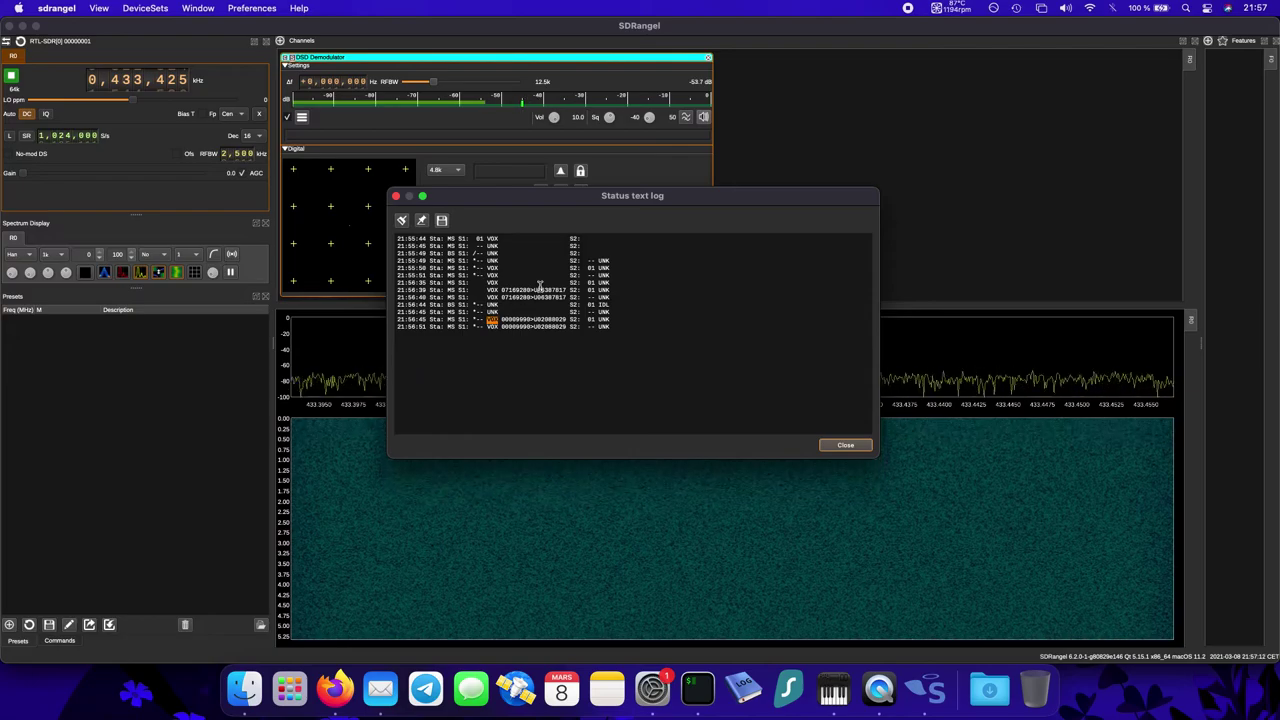
click(514, 320)
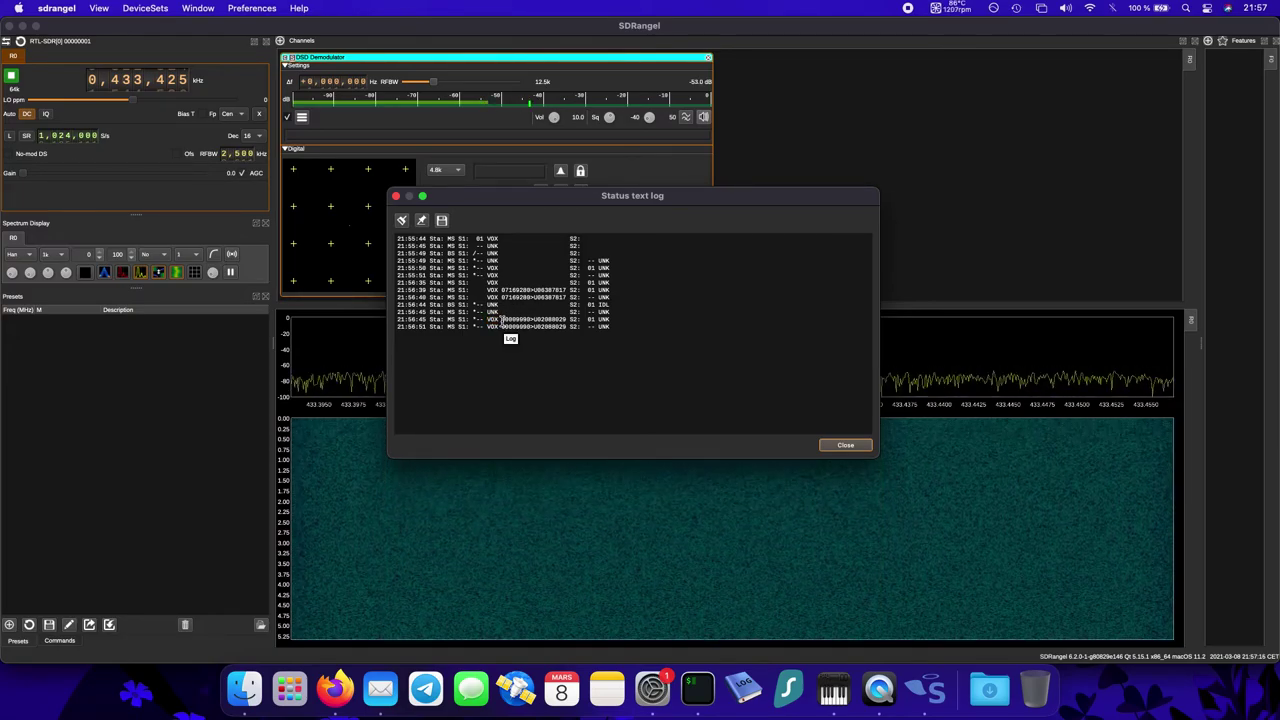
click(514, 320)
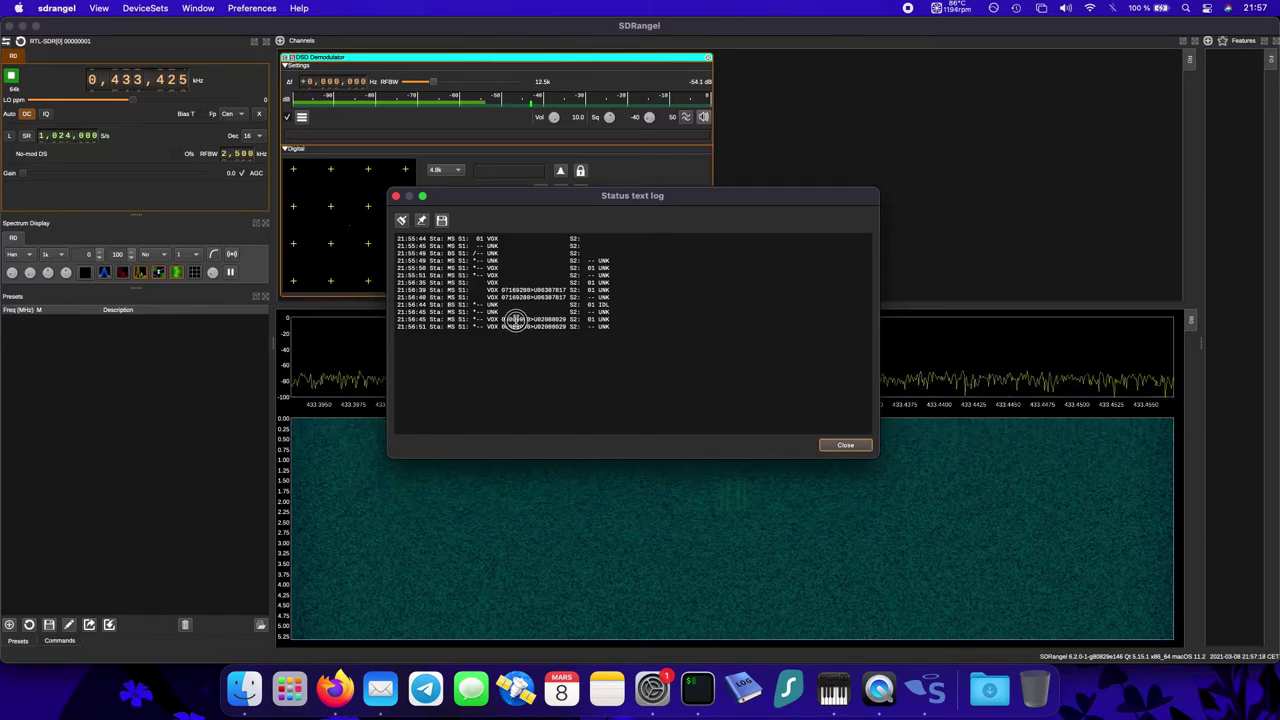
drag(514, 320, 531, 320)
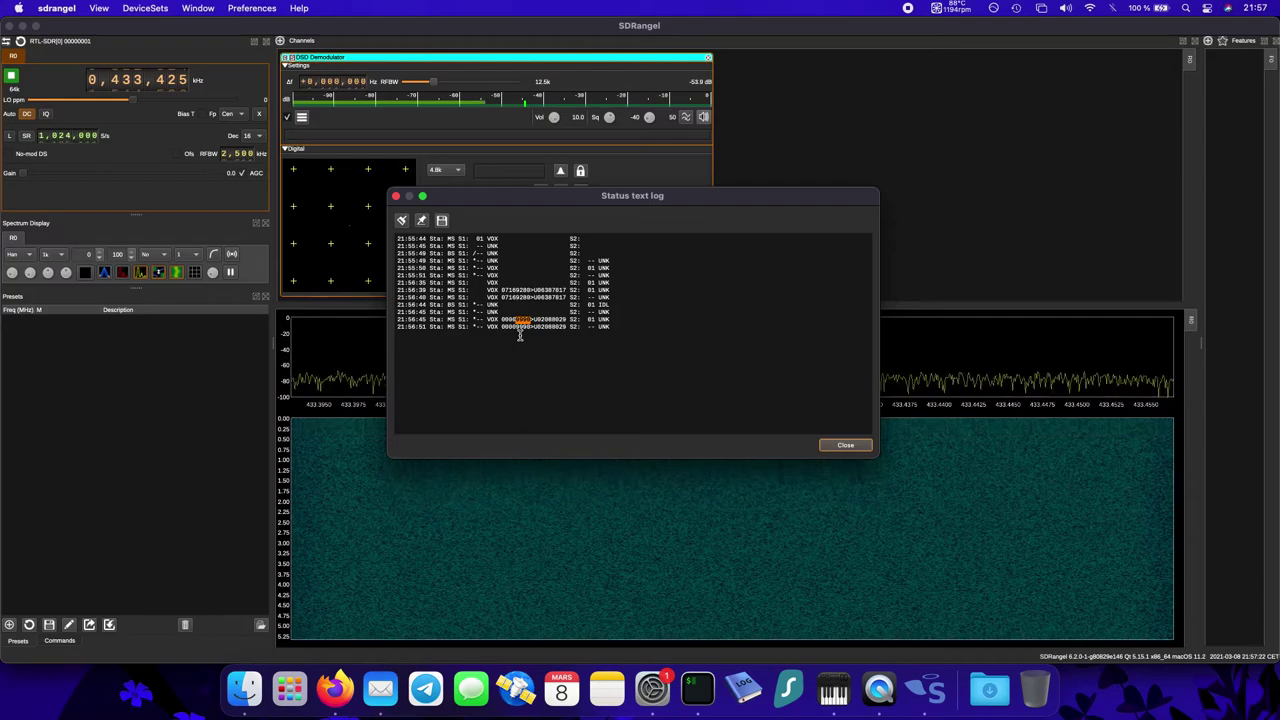
click(550, 363)
click(542, 320)
drag(542, 320, 566, 321)
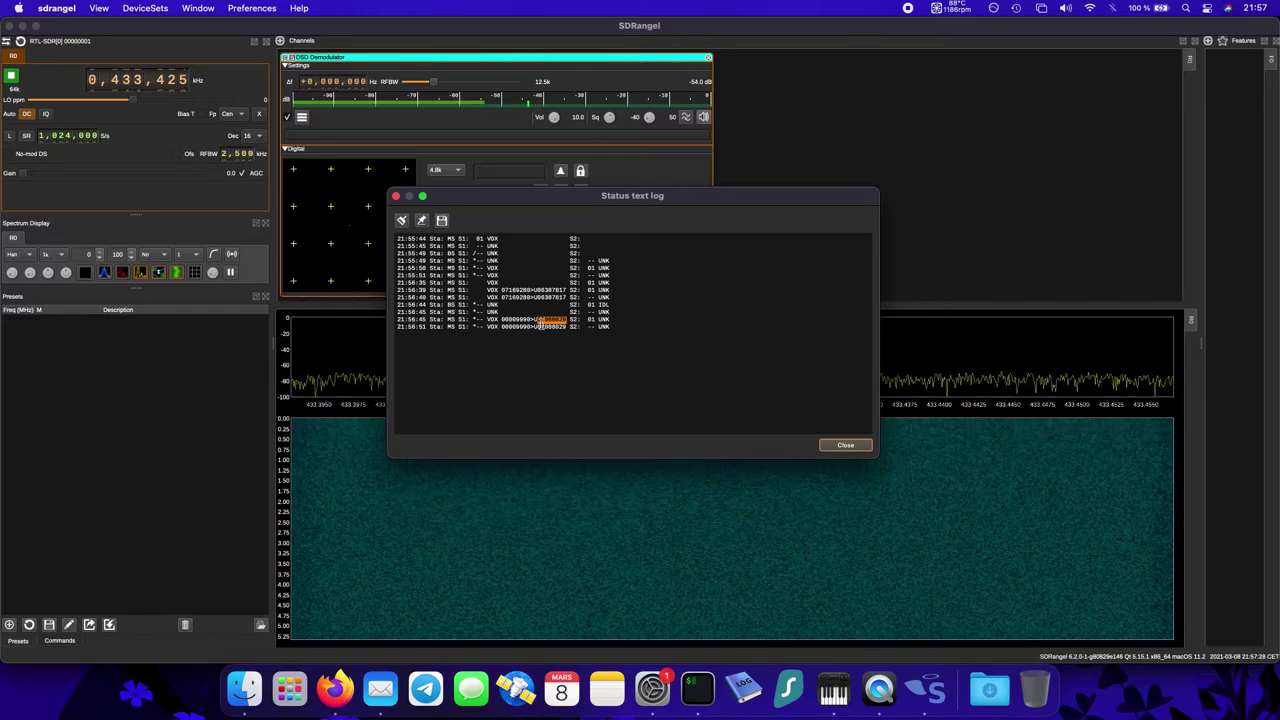
click(591, 320)
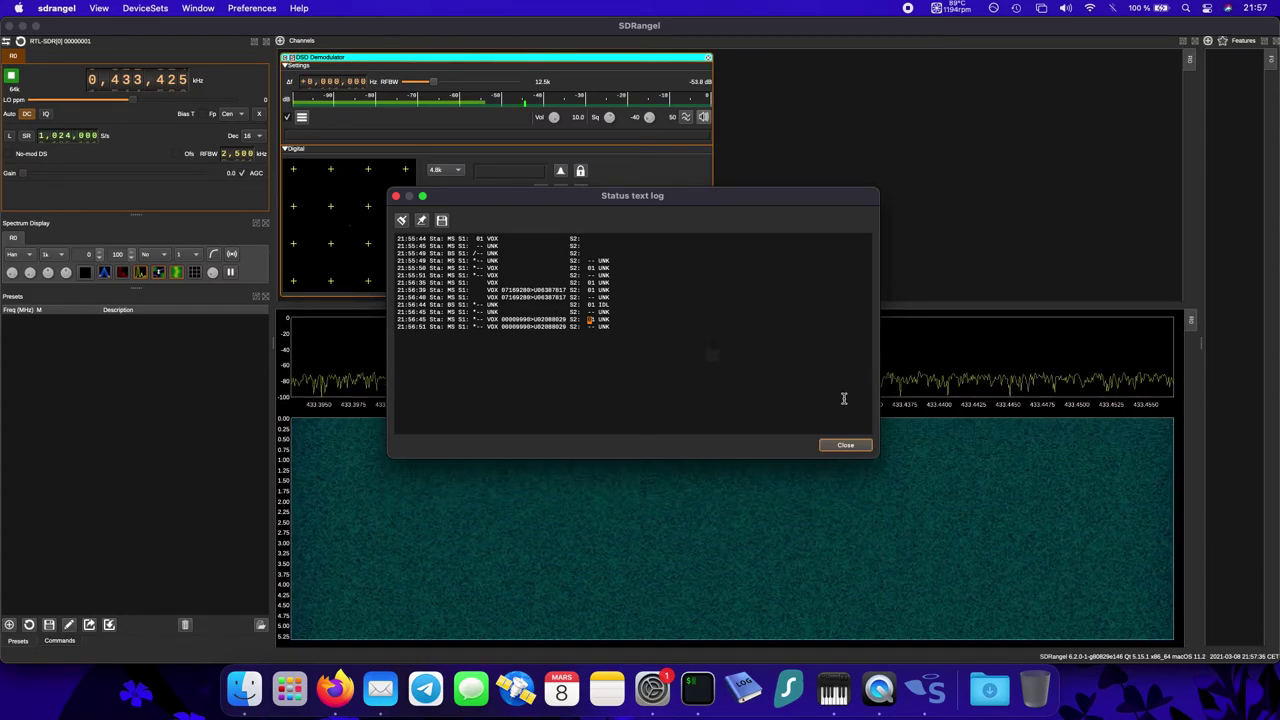
click(846, 446)
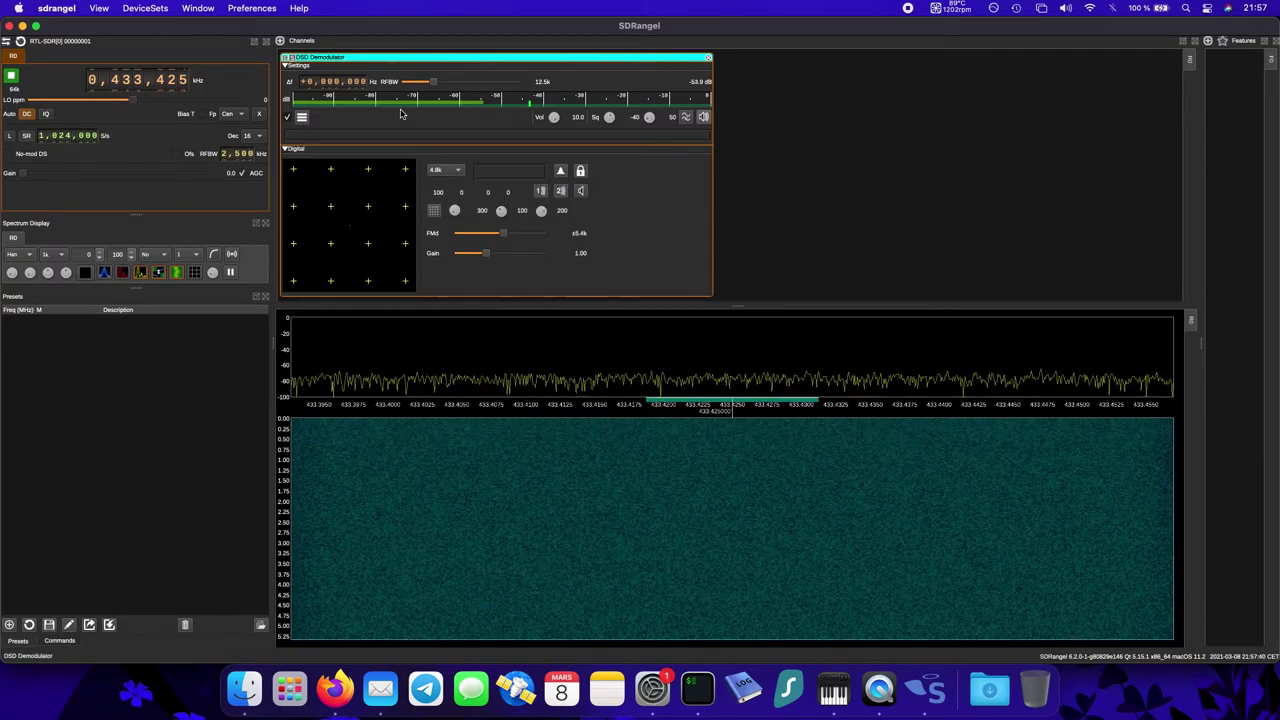
Step: Remove the DSD Demodulator channel and add an NFM Demodulator channel in its place
click(708, 58)
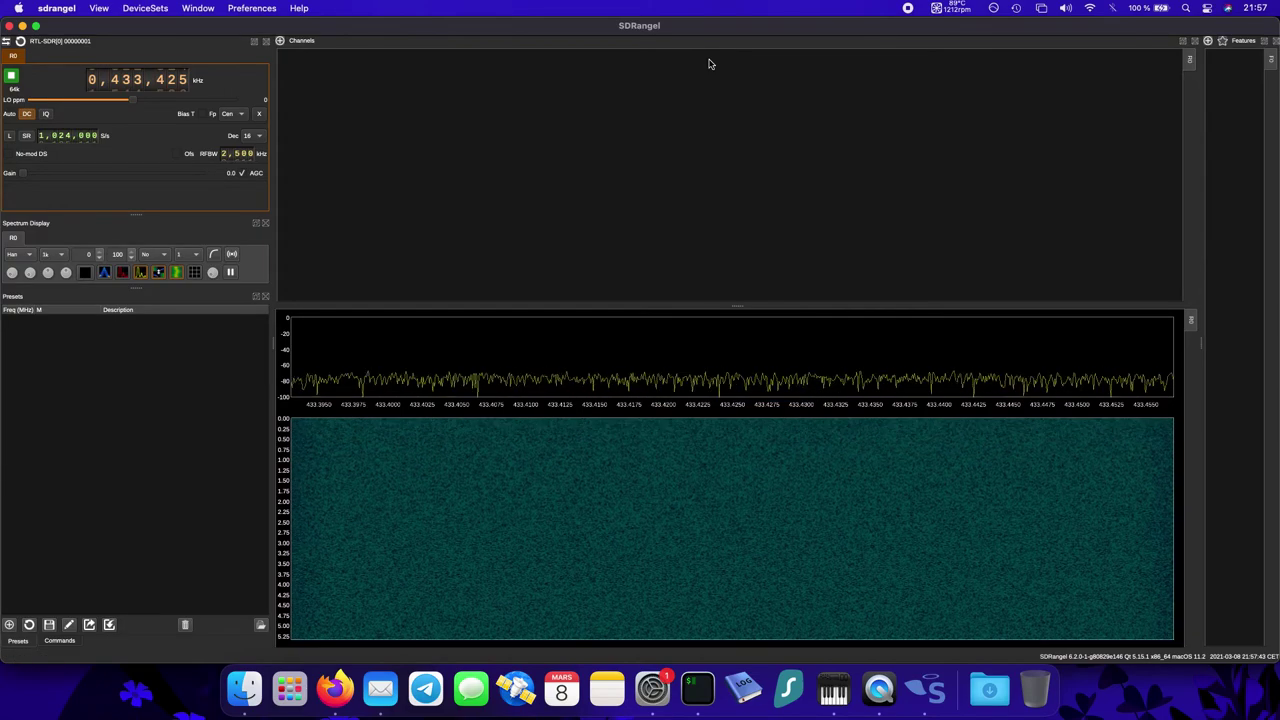
click(280, 41)
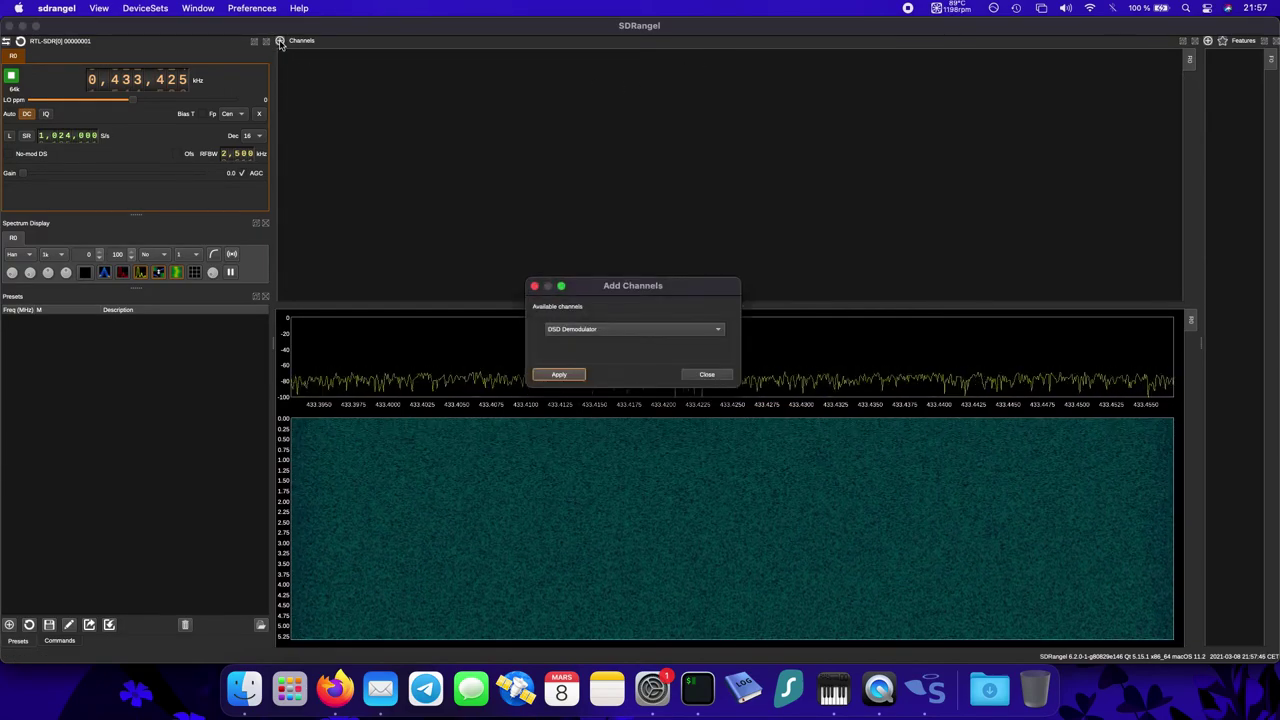
click(634, 330)
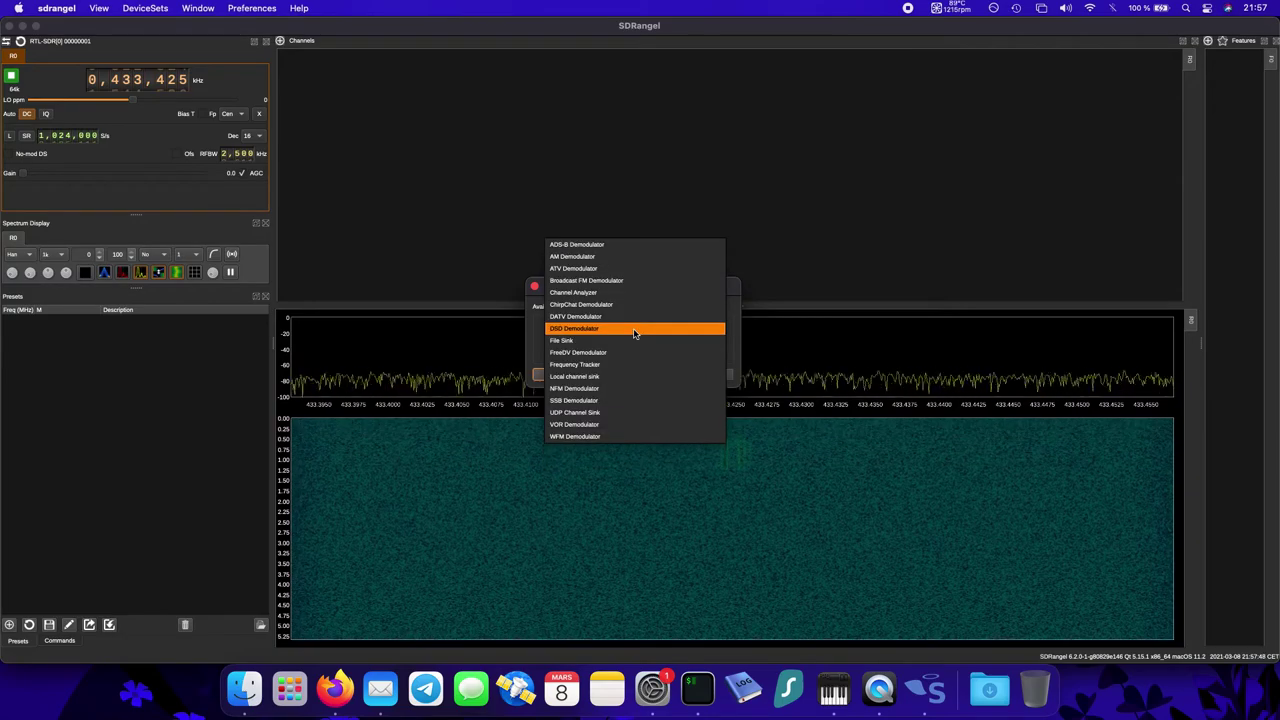
click(616, 387)
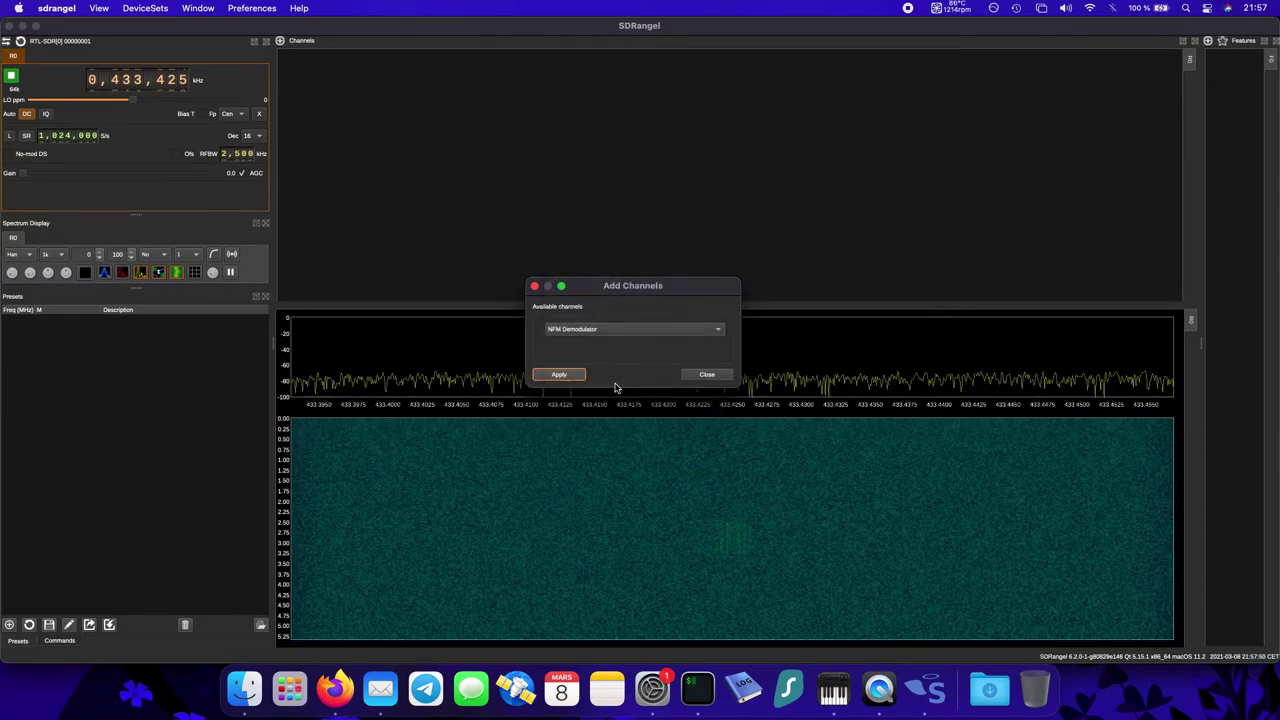
click(558, 375)
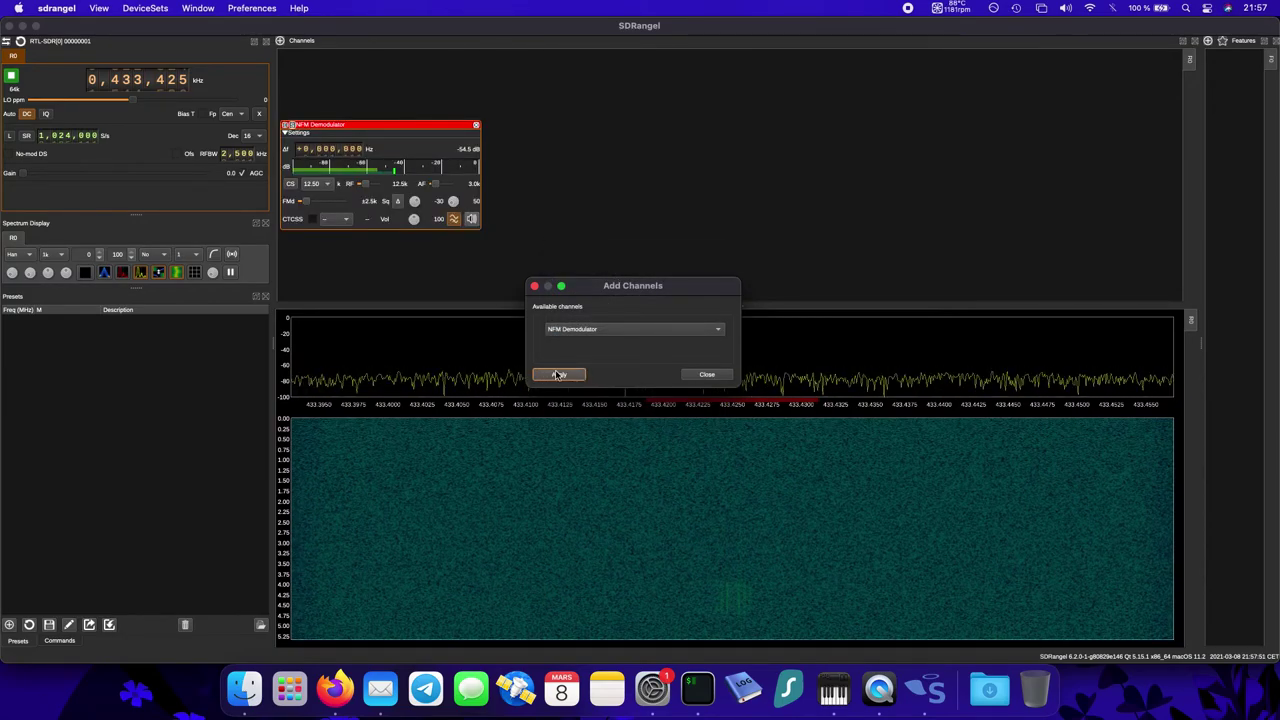
click(706, 375)
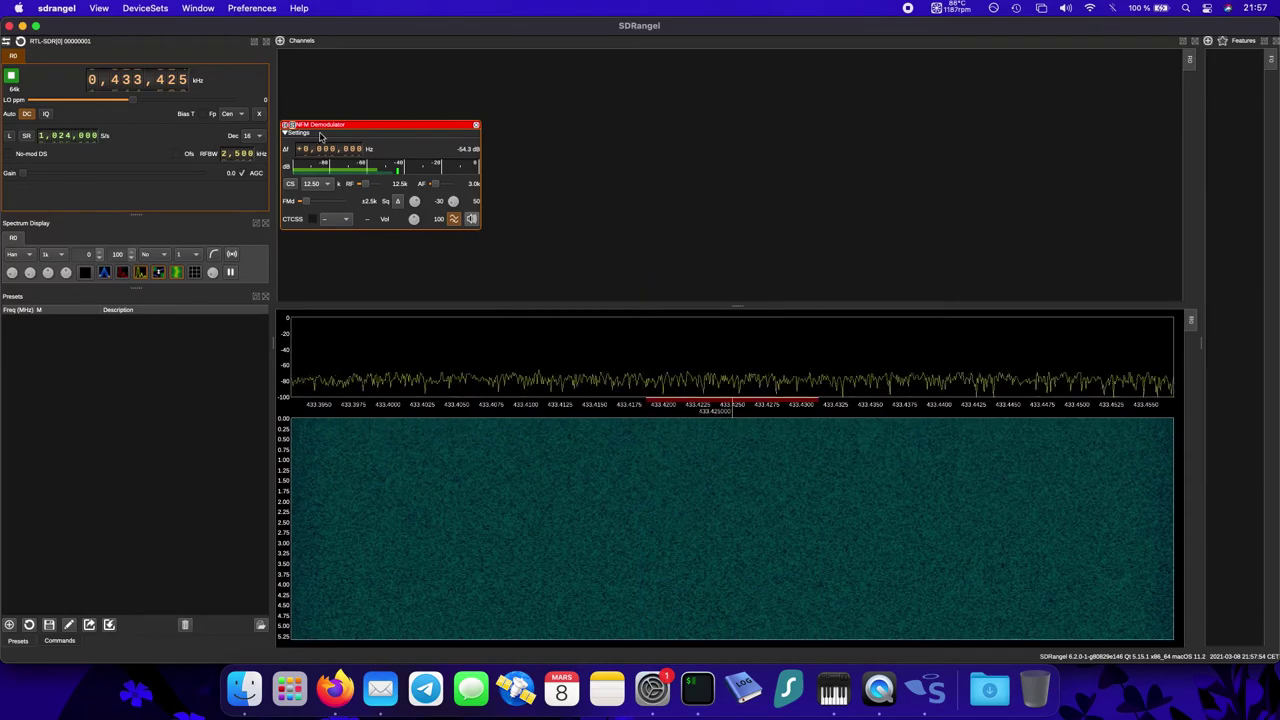